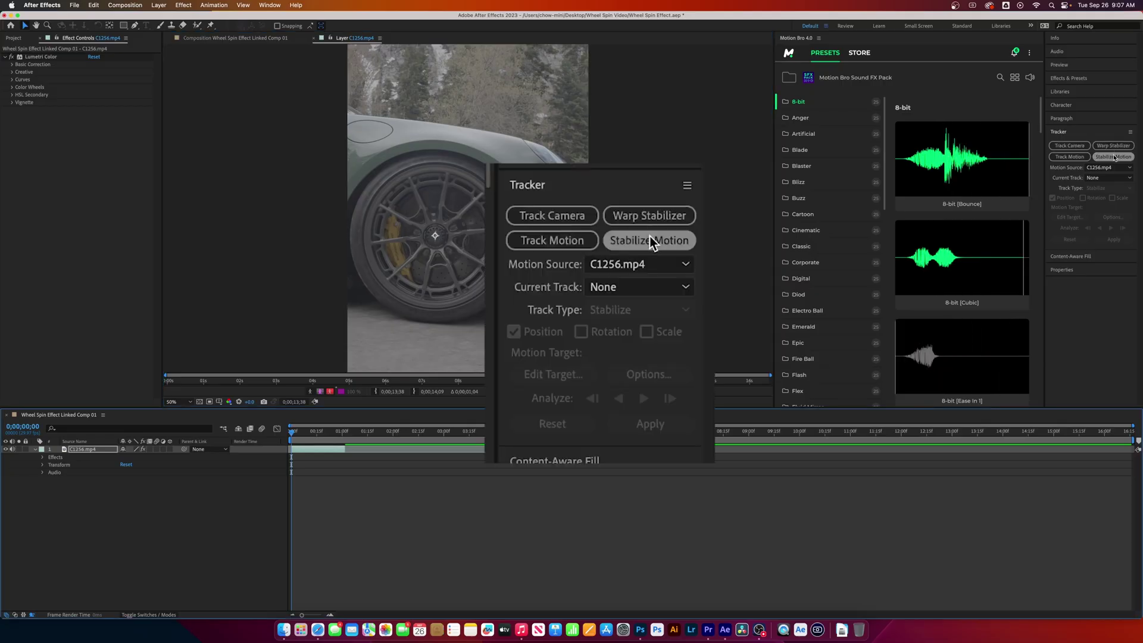
- Start a Stabilize Motion track with Track Point 1 on the orange side marker
{"action": "left_click", "coordinate": [650, 239]}
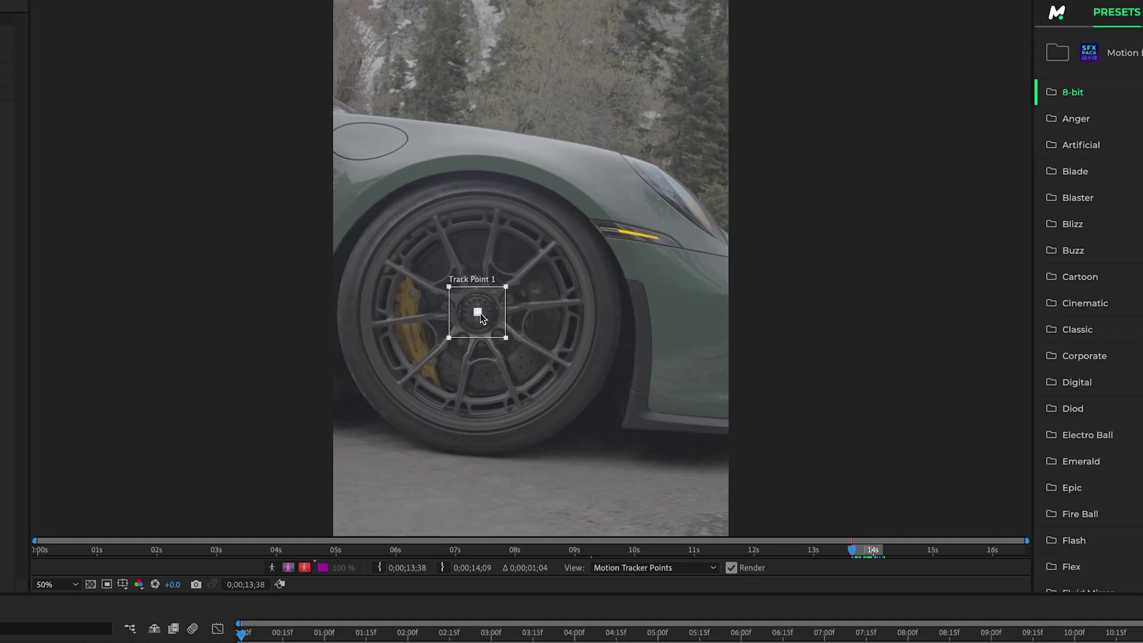
{"action": "left_click", "coordinate": [486, 320]}
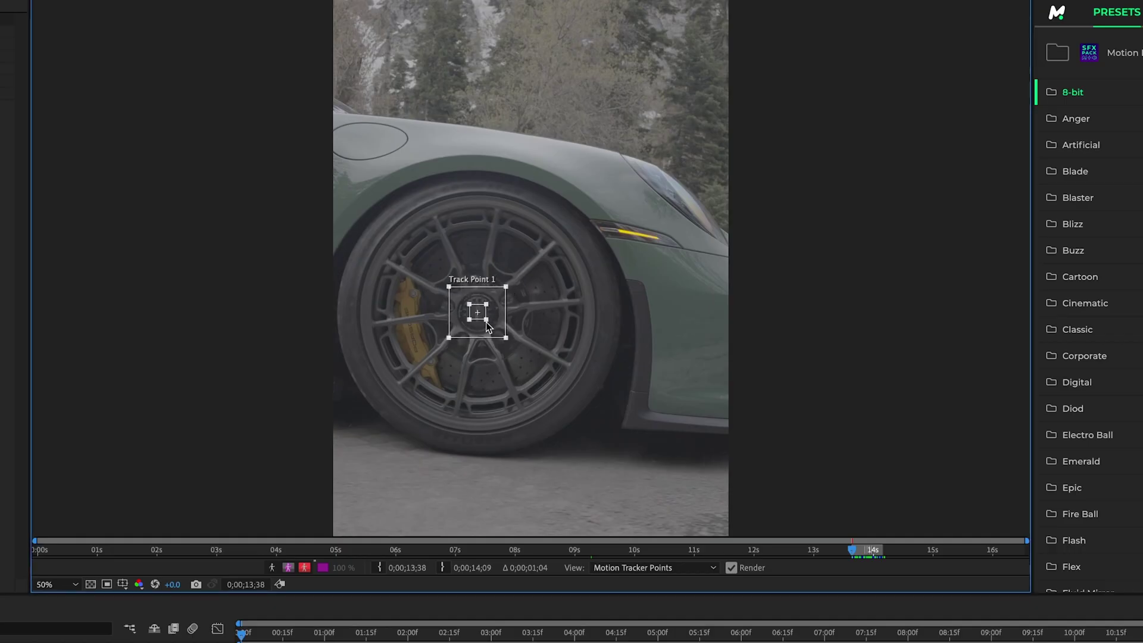
{"action": "mouse_move", "coordinate": [486, 320]}
{"action": "left_mouse_down"}
{"action": "mouse_move", "coordinate": [650, 241]}
{"action": "mouse_move", "coordinate": [641, 238]}
{"action": "left_mouse_up"}
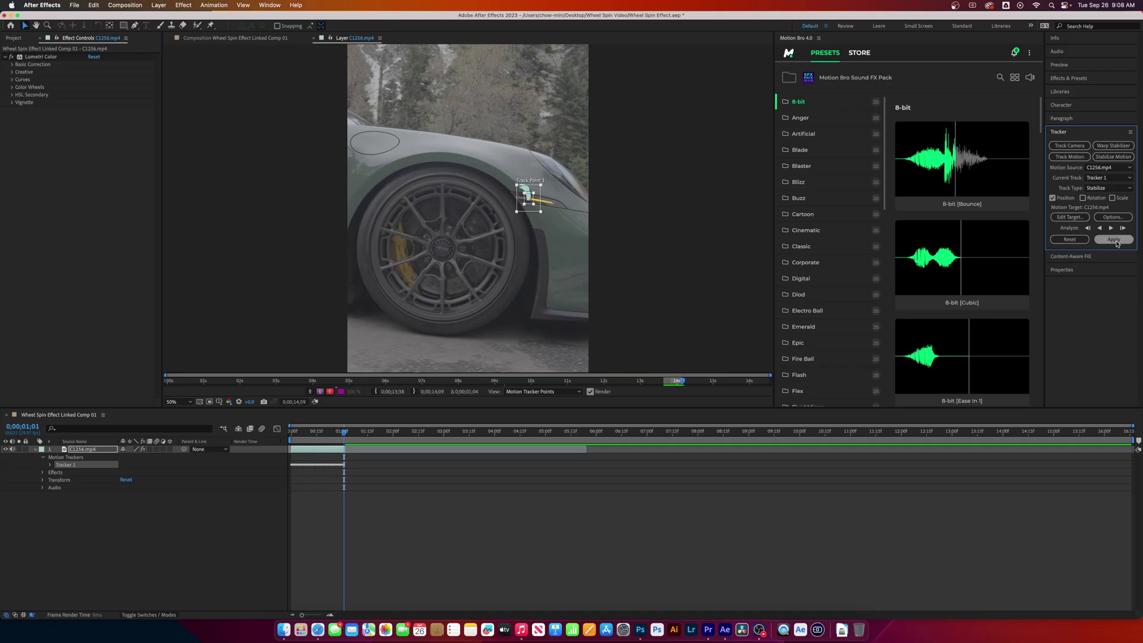
- Apply the track as X and Y stabilization and preview the stabilized footage
{"action": "left_click", "coordinate": [1117, 242]}
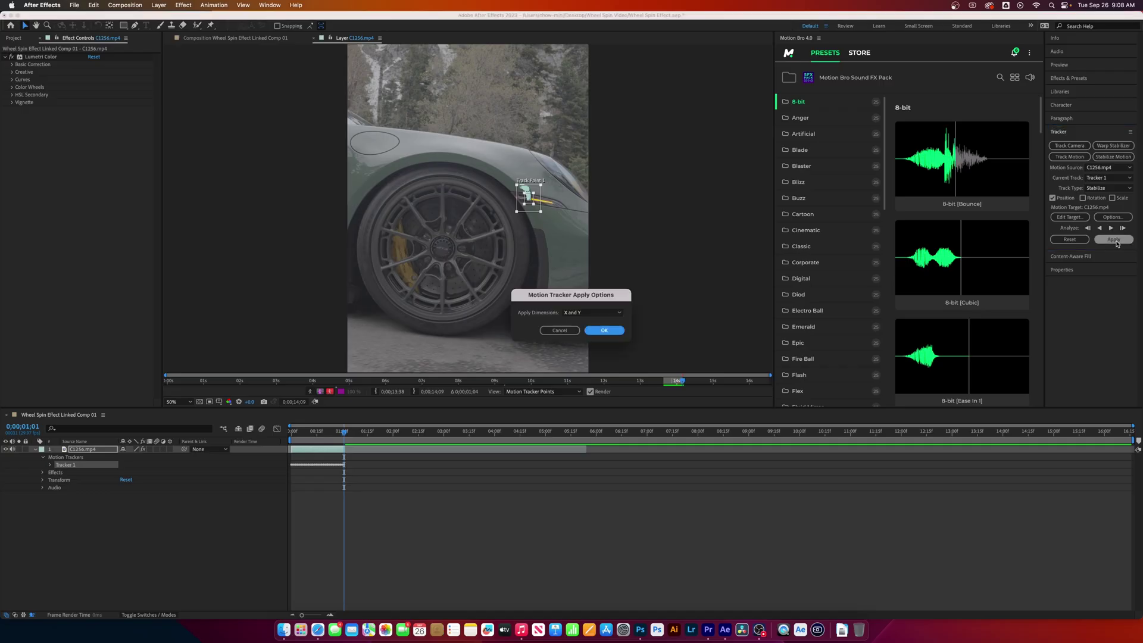
{"action": "left_click", "coordinate": [616, 331]}
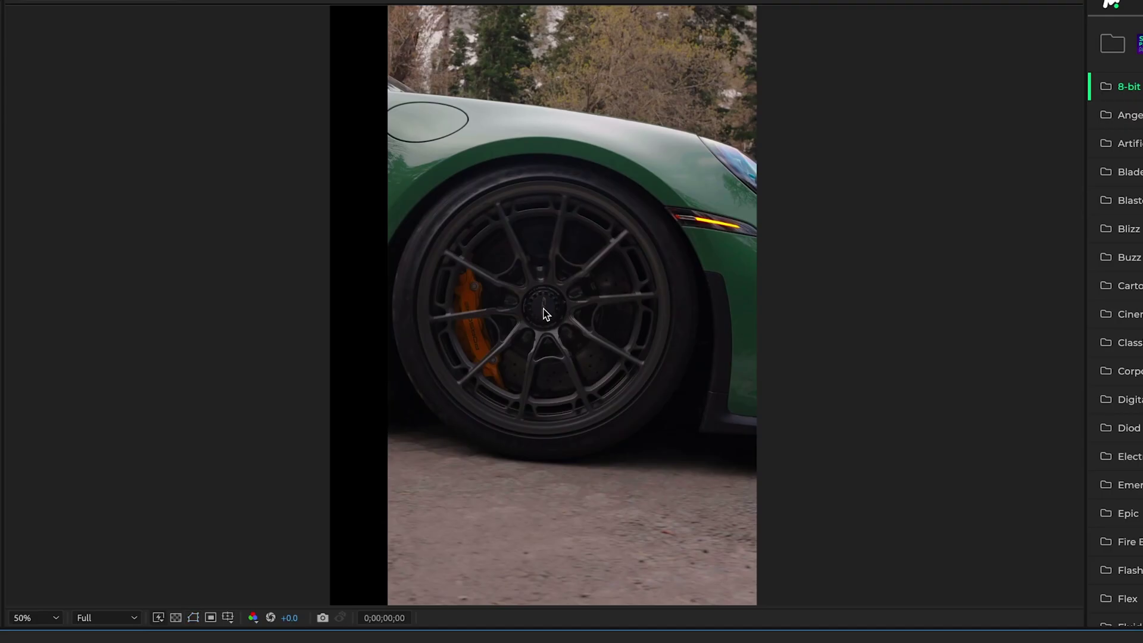
{"action": "key", "text": "space"}
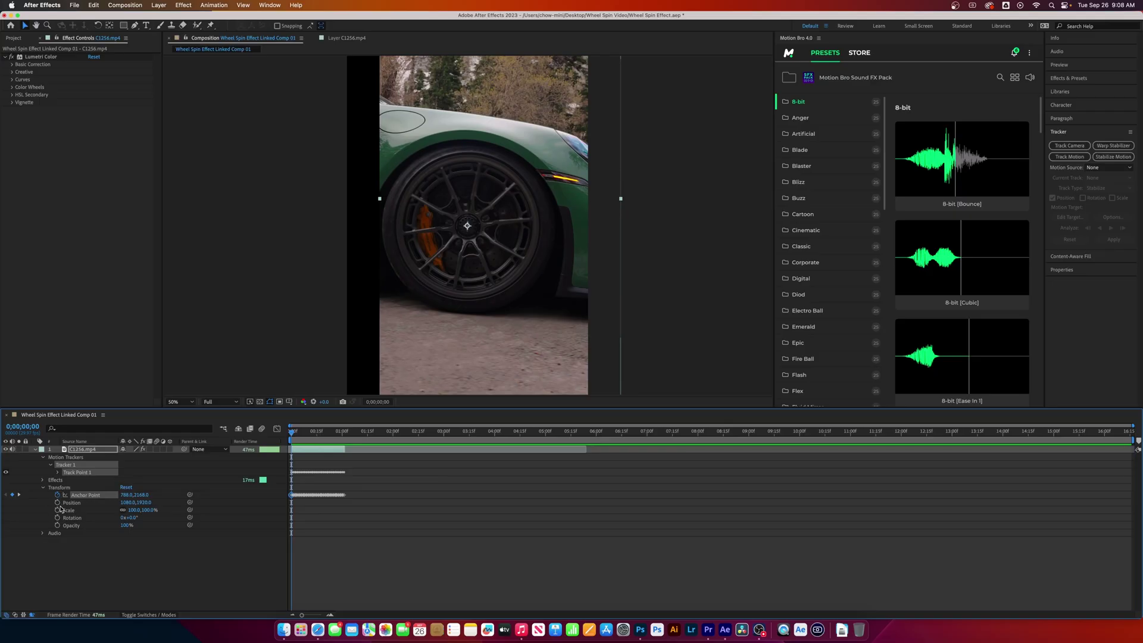
- Enable transform keyframes, set Scale to about 270%, and rotate the wheel image
{"action": "left_click", "coordinate": [56, 494]}
{"action": "left_click", "coordinate": [56, 509]}
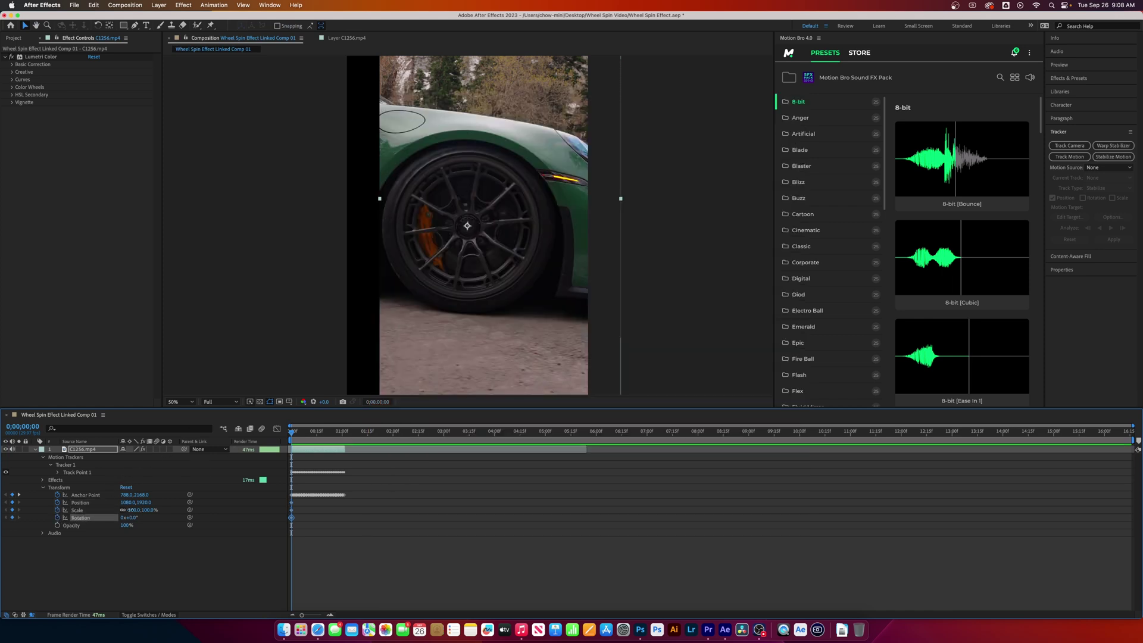
{"action": "left_click_drag", "start_coordinate": [136, 509], "coordinate": [192, 505]}
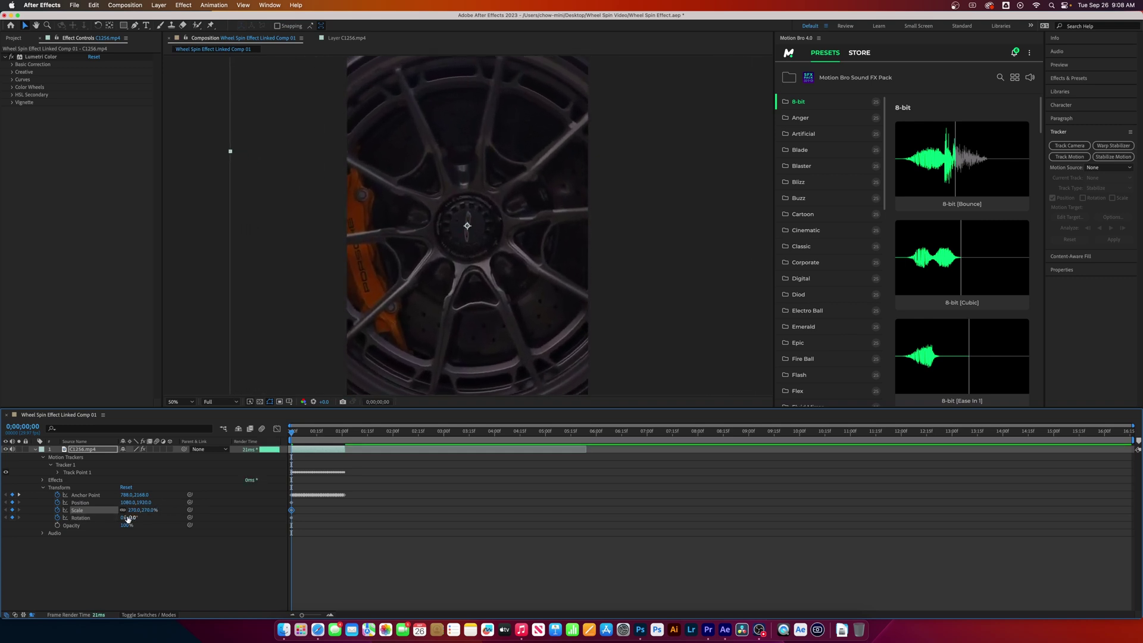
{"action": "left_click_drag", "start_coordinate": [132, 517], "coordinate": [163, 510]}
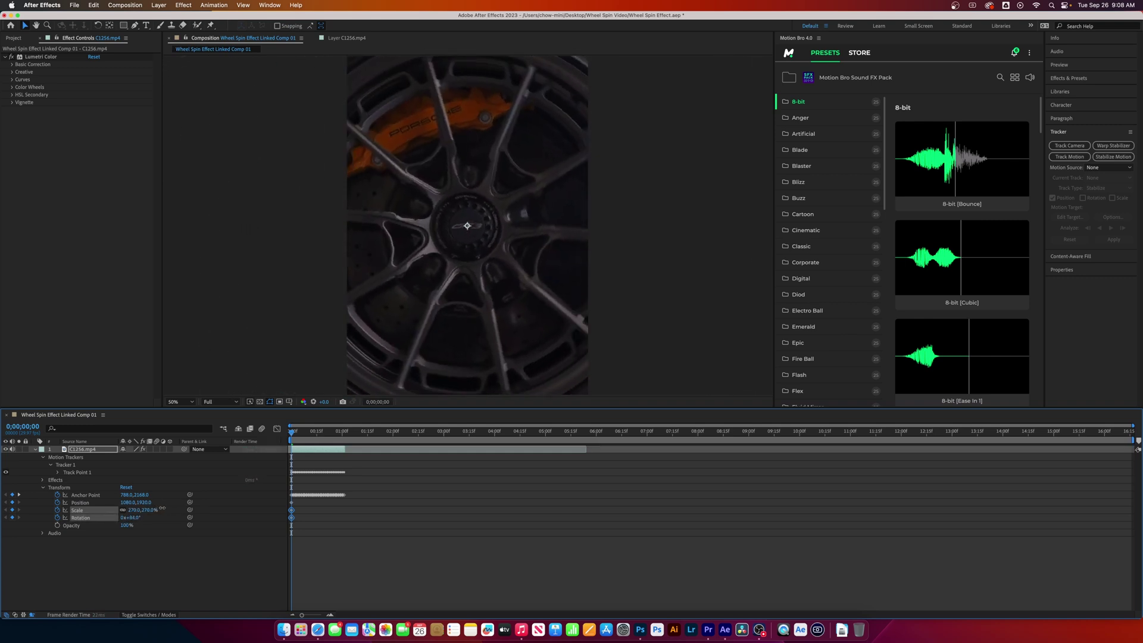
{"action": "left_click_drag", "start_coordinate": [163, 510], "coordinate": [162, 511]}
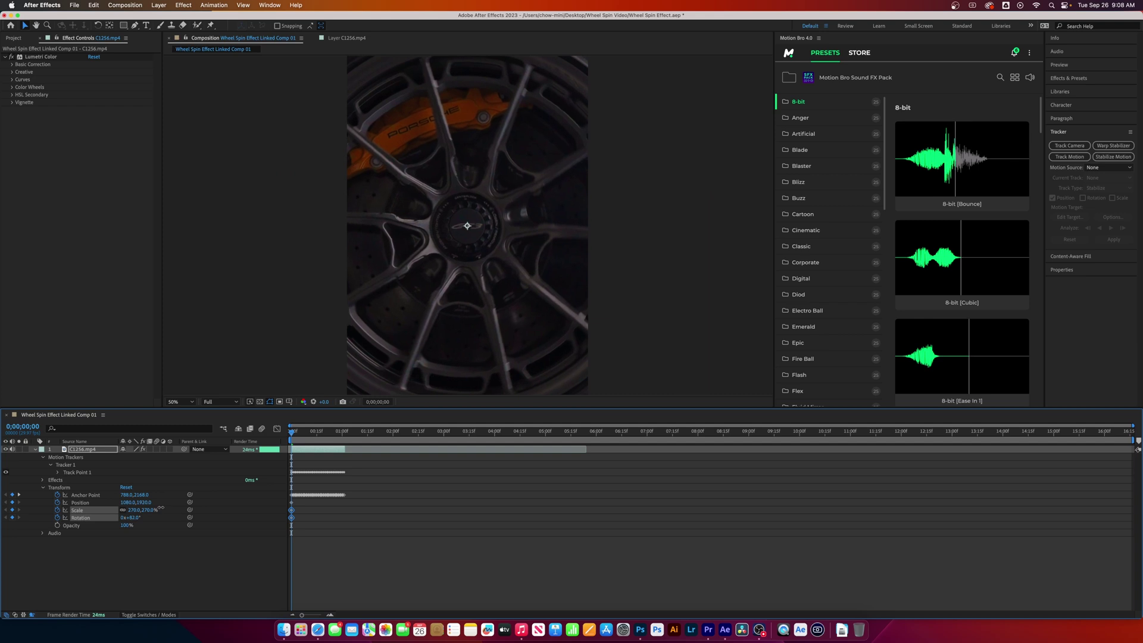
- At 0;00;01;01, rotate the wheel to a new angle for a Rotation keyframe
{"action": "left_click_drag", "start_coordinate": [295, 432], "coordinate": [345, 433]}
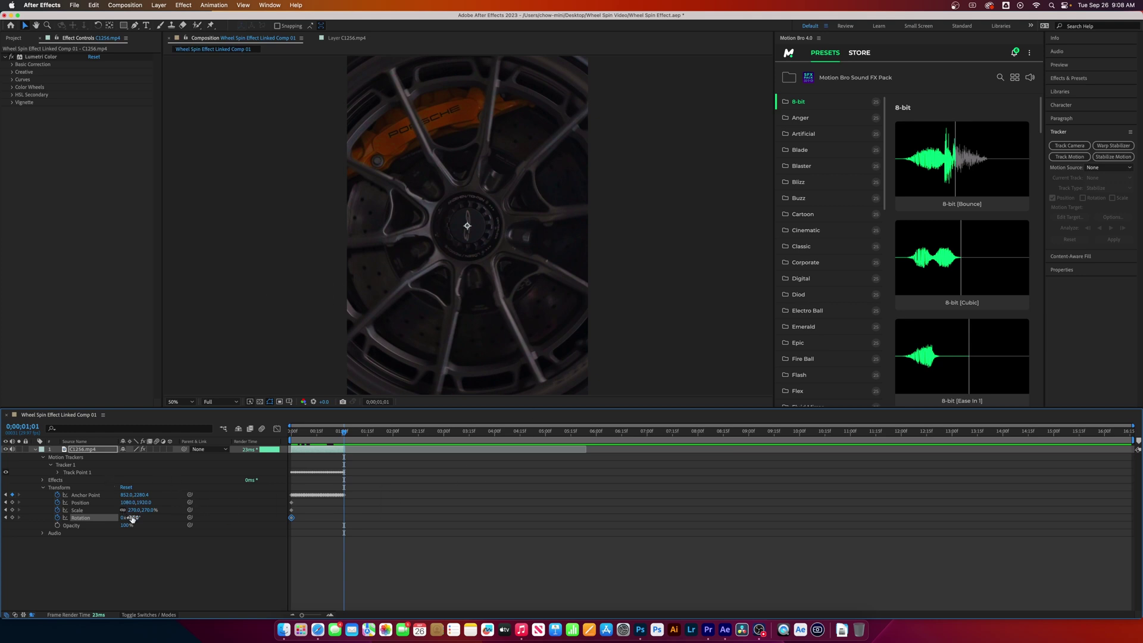
{"action": "left_click_drag", "start_coordinate": [132, 518], "coordinate": [157, 517]}
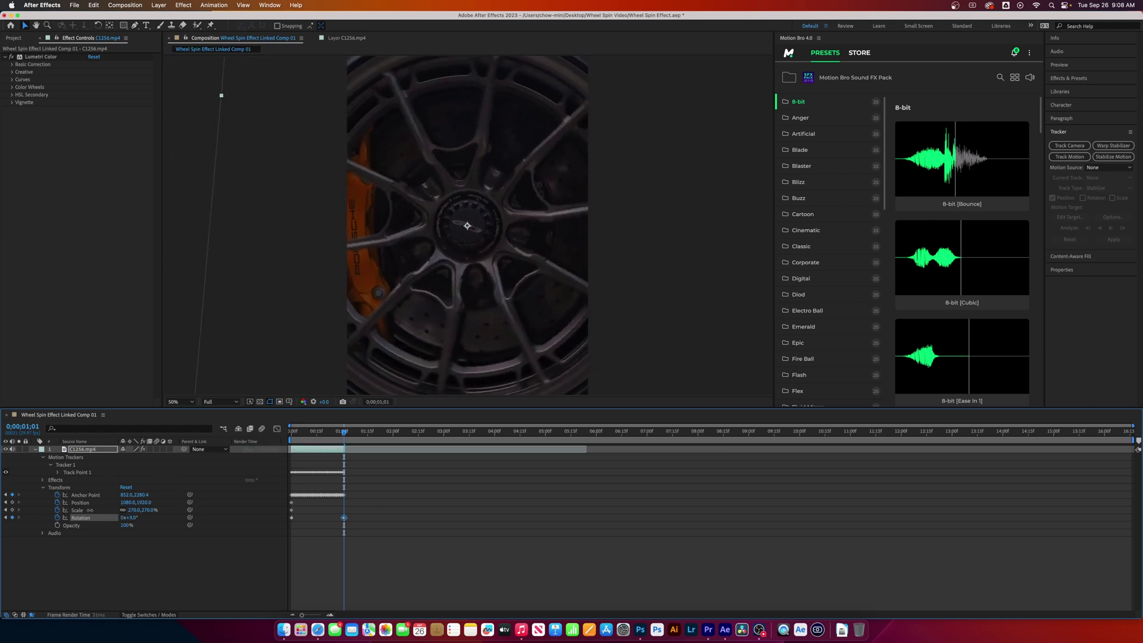
{"action": "left_click_drag", "start_coordinate": [132, 517], "coordinate": [137, 517]}
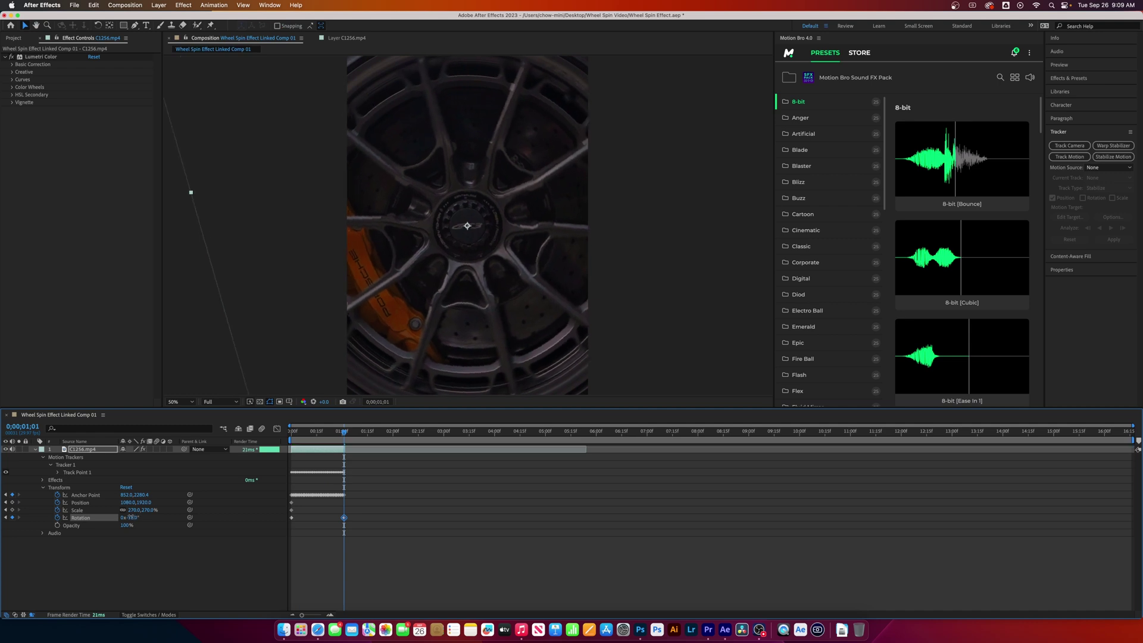
- Preview the rotation animation from the start, then return to the one-second mark
{"action": "left_click", "coordinate": [292, 432]}
{"action": "key", "text": "space"}
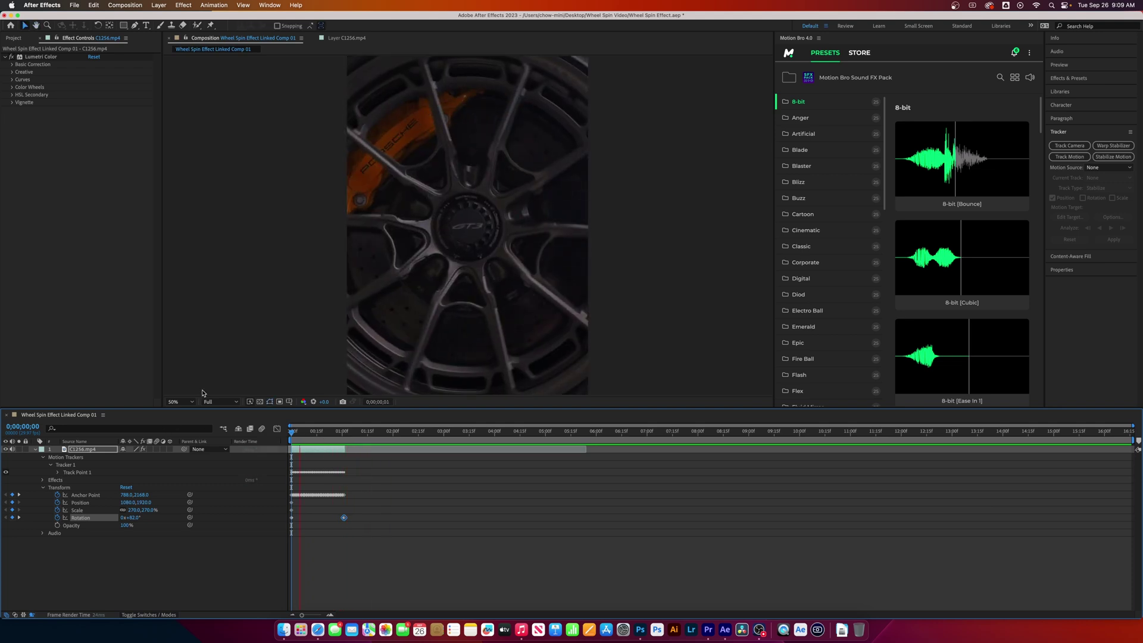
{"action": "left_click", "coordinate": [344, 433]}
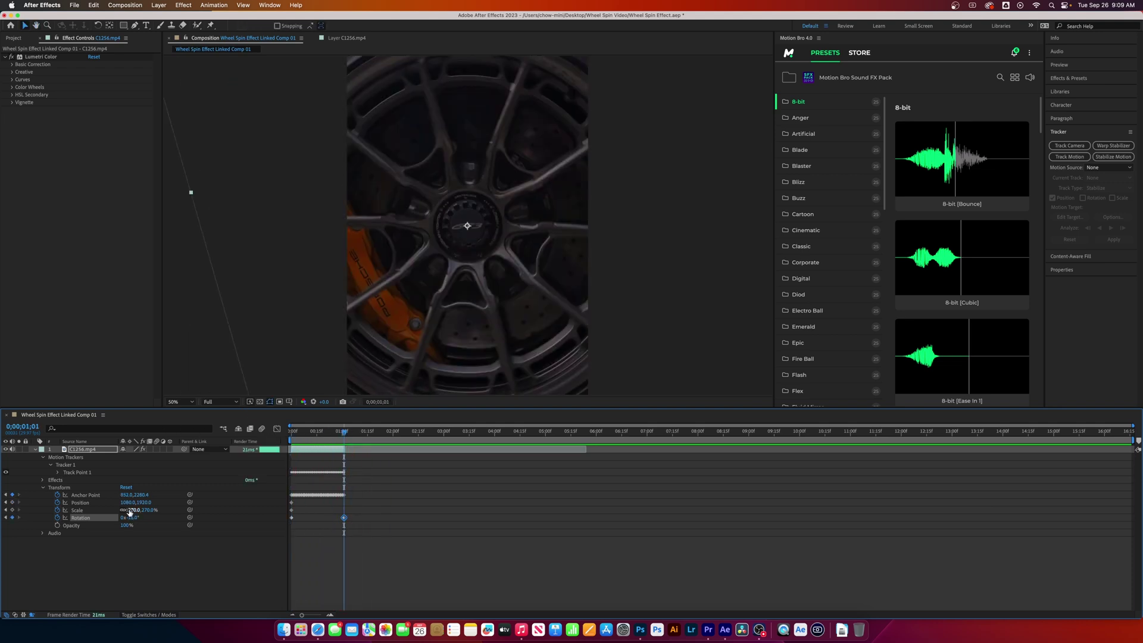
- At the one-second mark, lower Scale to about 159% to reveal the whole wheel
{"action": "left_click_drag", "start_coordinate": [134, 509], "coordinate": [93, 513]}
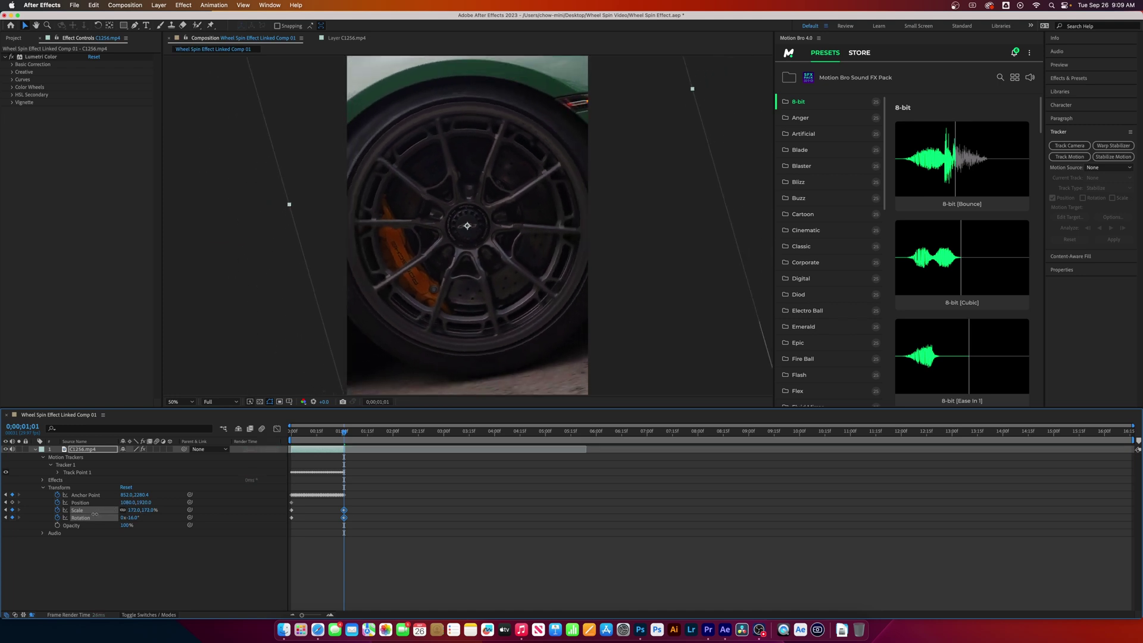
{"action": "left_click_drag", "start_coordinate": [93, 513], "coordinate": [88, 516]}
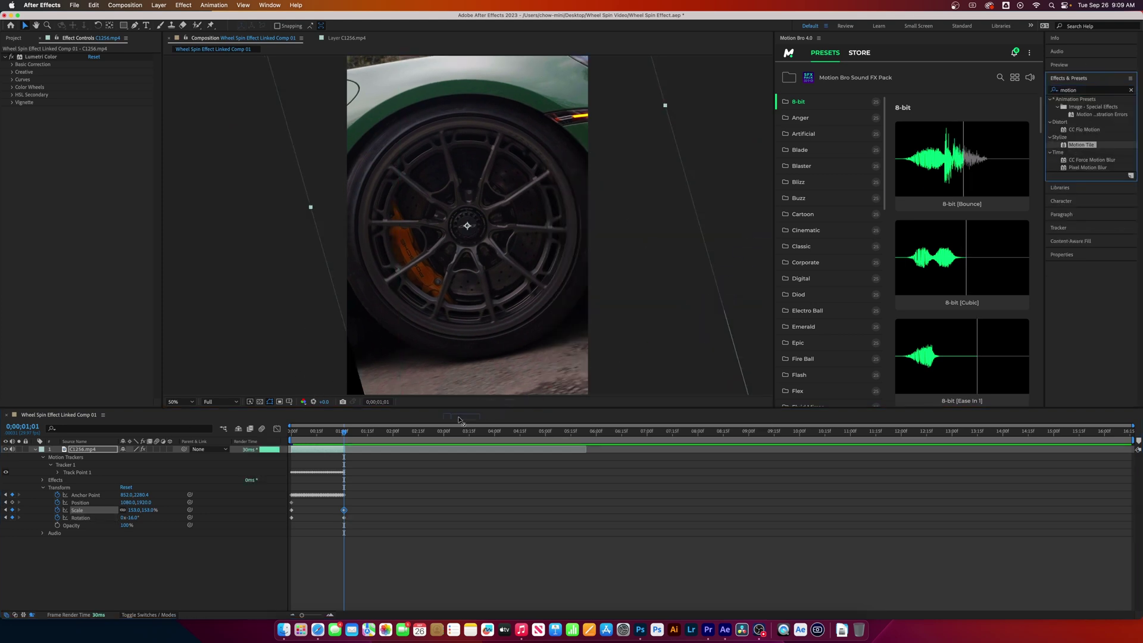
- Apply Motion Tile from Effects & Presets to the wheel clip
{"action": "left_click_drag", "start_coordinate": [1083, 144], "coordinate": [321, 453]}
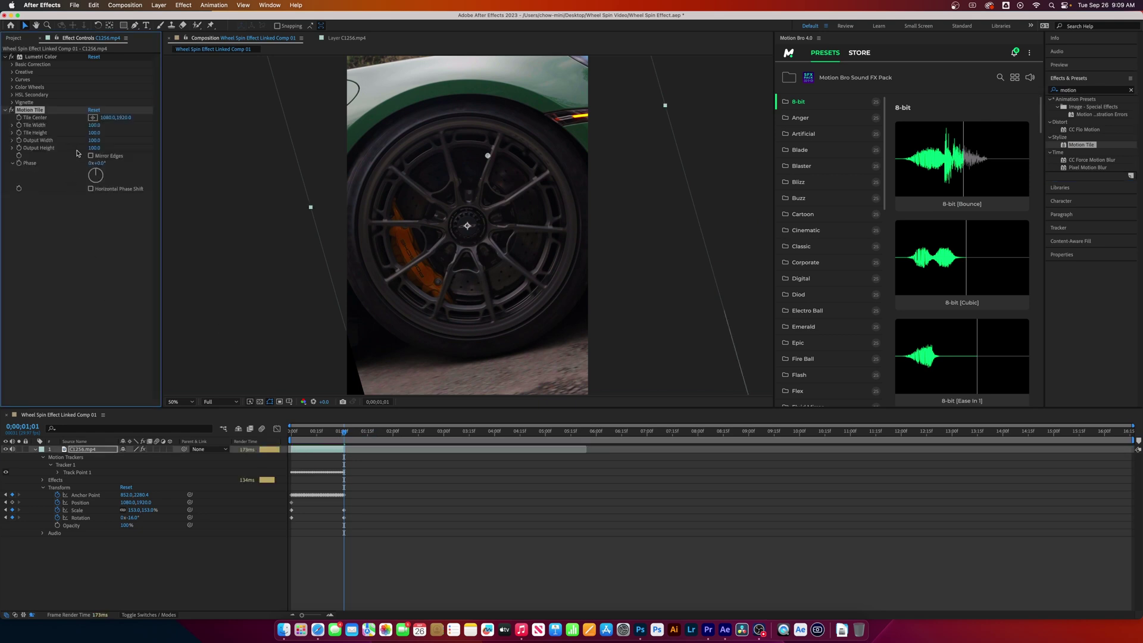